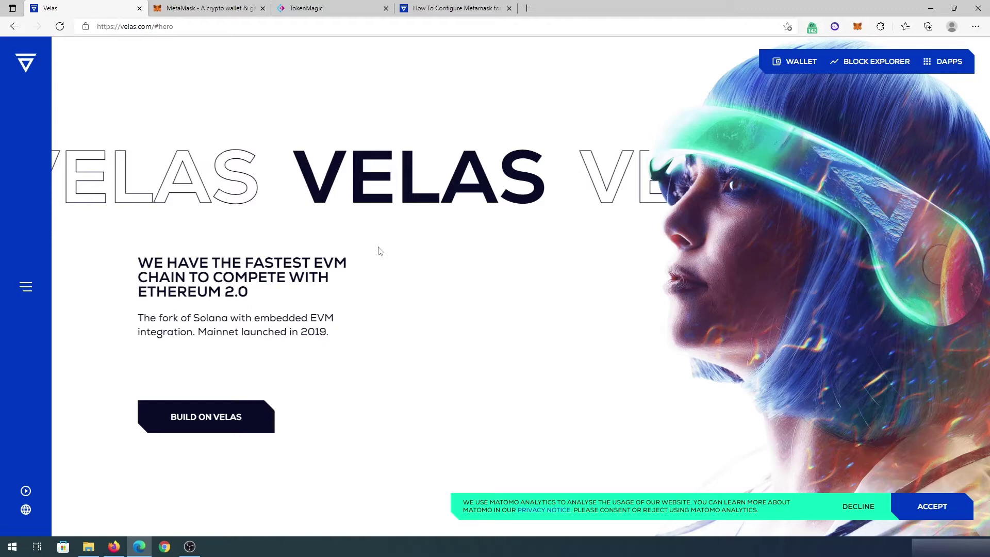
Switch Edge from the Velas homepage tab to the MetaMask website tab.
left_click(206, 8)
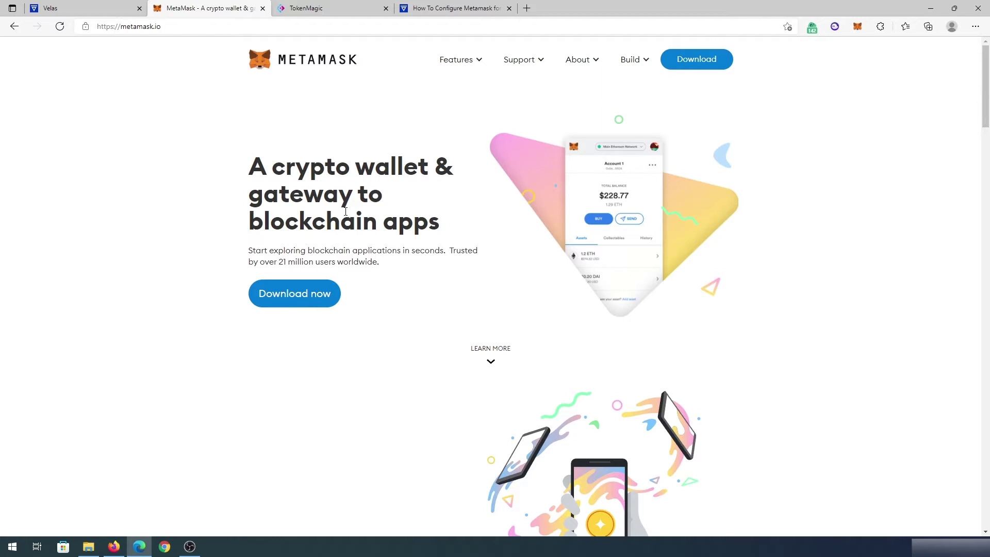
Go to the TokenMagic Dapp Helper tab listing chains to add.
left_click(309, 8)
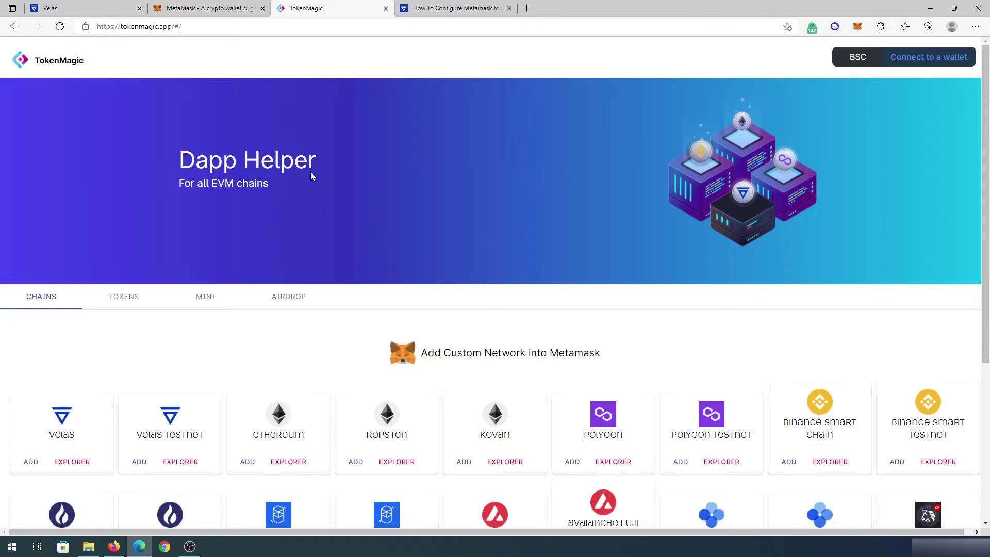
Connect MetaMask Account 1 to TokenMagic, showing its 0 ETH balance and address.
left_click(924, 60)
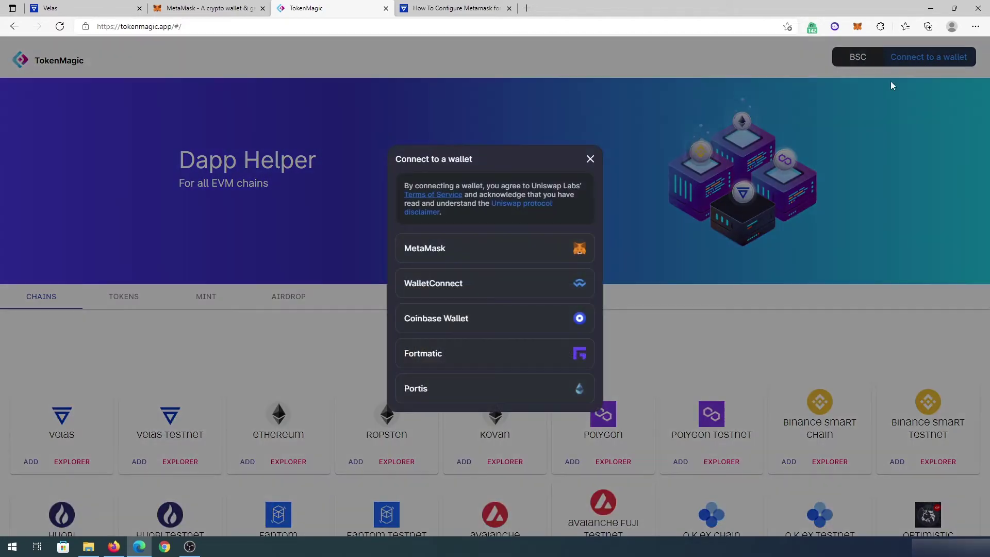
left_click(464, 249)
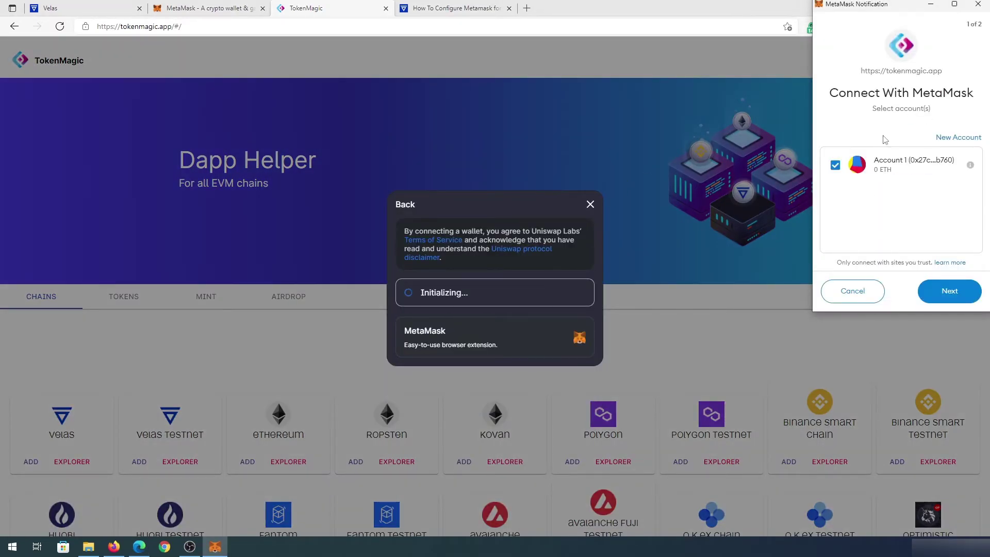
left_click(943, 294)
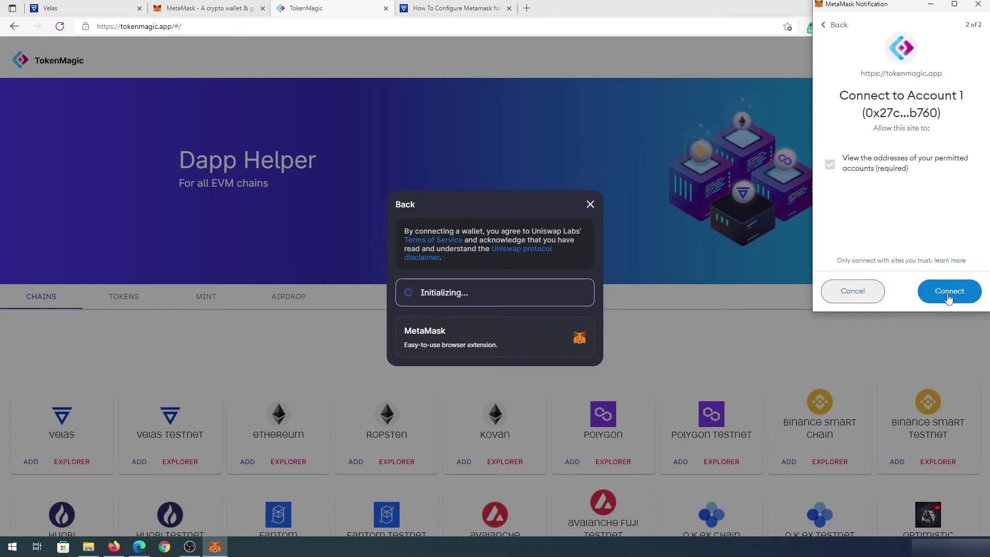
left_click(947, 292)
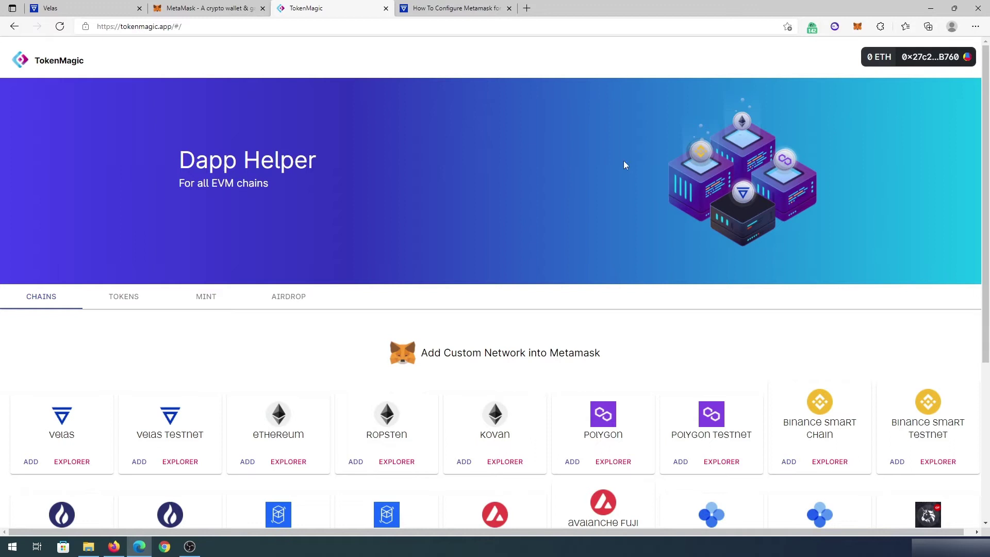
Approve adding Velas from TokenMagic and switch the wallet to it, showing VELAS.
left_click(31, 461)
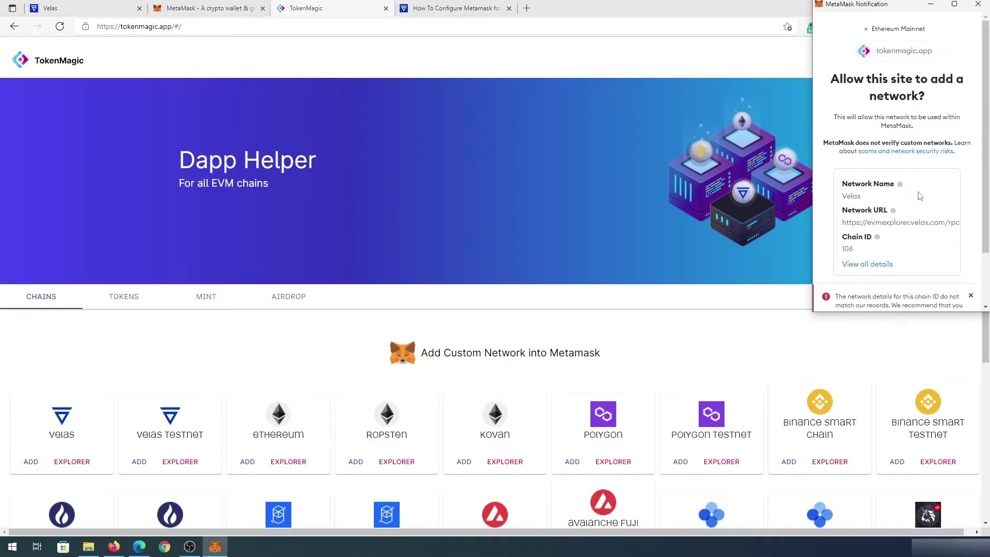
scroll(929, 155, "down", 3)
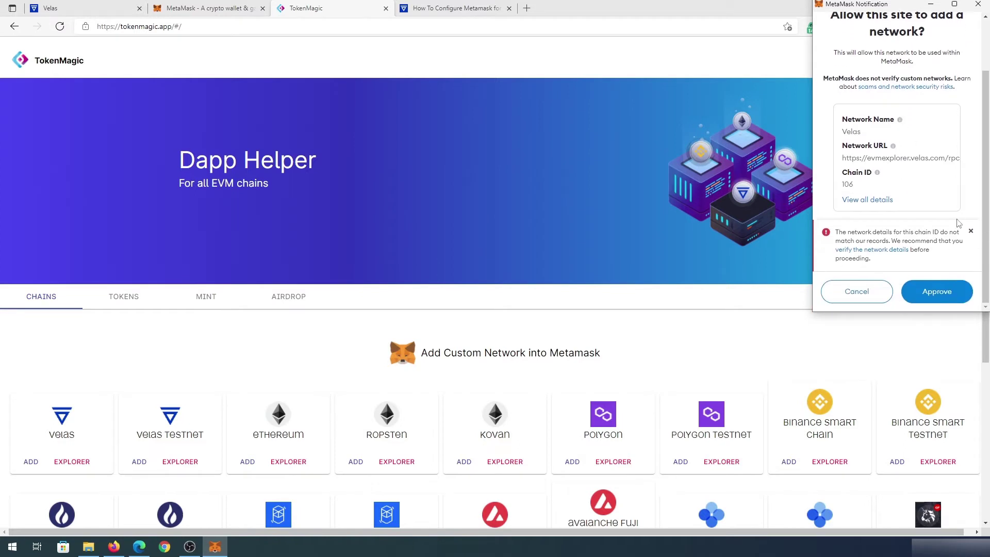
left_click(936, 291)
left_click(936, 292)
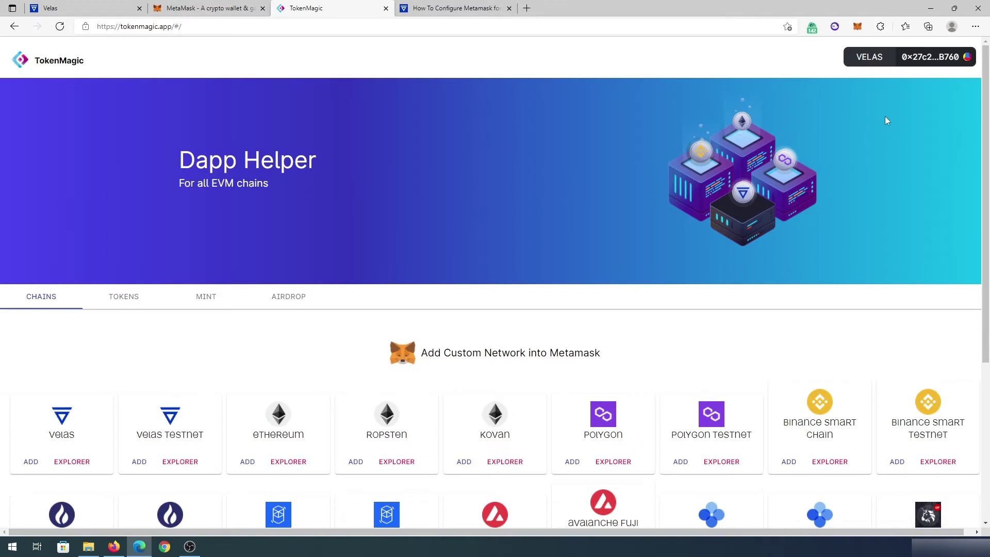
Check the MetaMask wallet's network list, showing Velas with a 0 VLX balance.
left_click(859, 28)
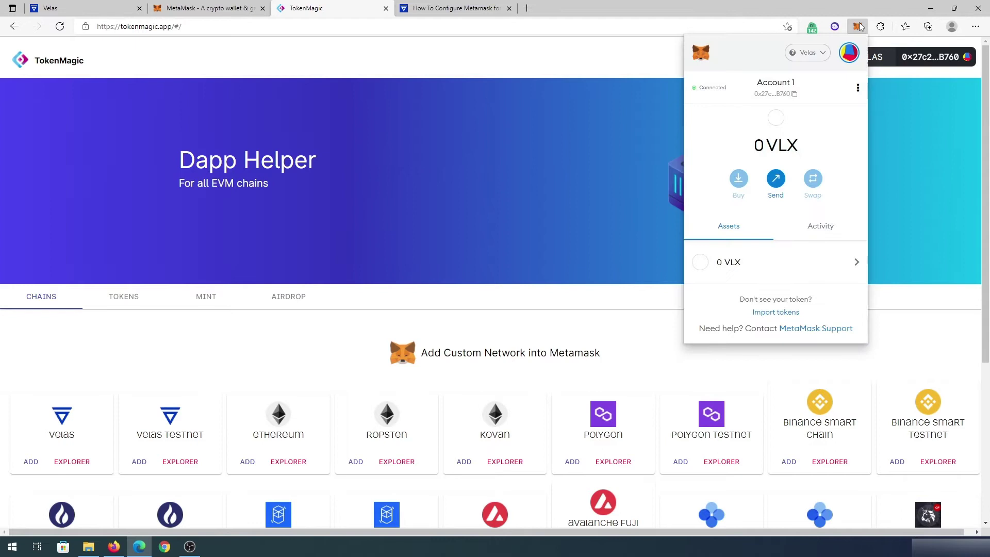
left_click(814, 65)
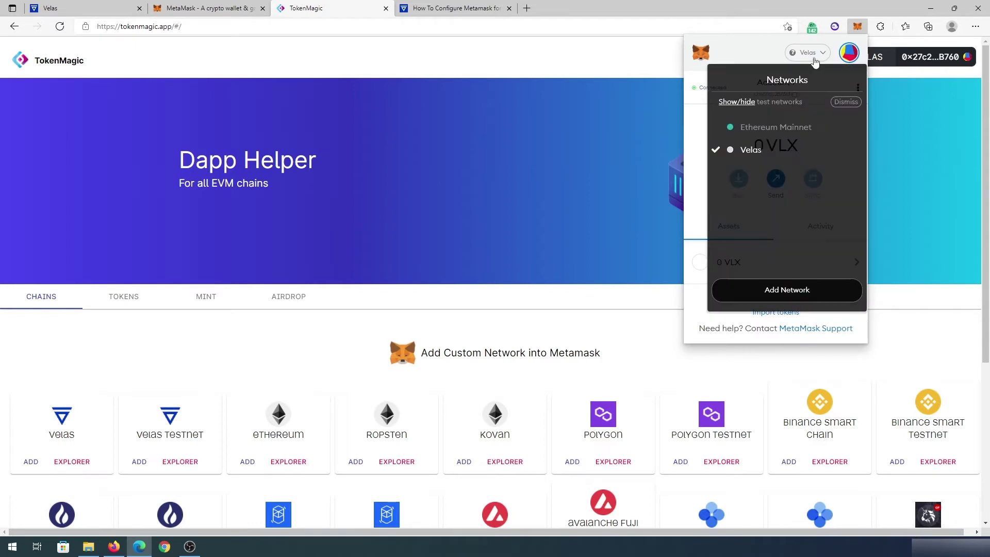
left_click(815, 56)
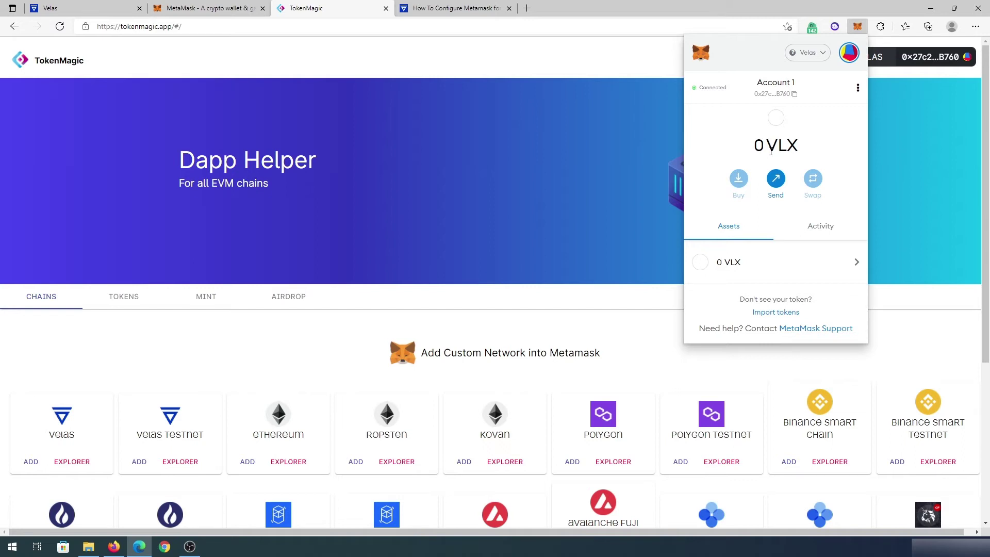
Delete the Velas network in MetaMask Settings > Networks, returning to Ethereum Mainnet.
left_click(849, 53)
left_click(737, 246)
left_click(757, 210)
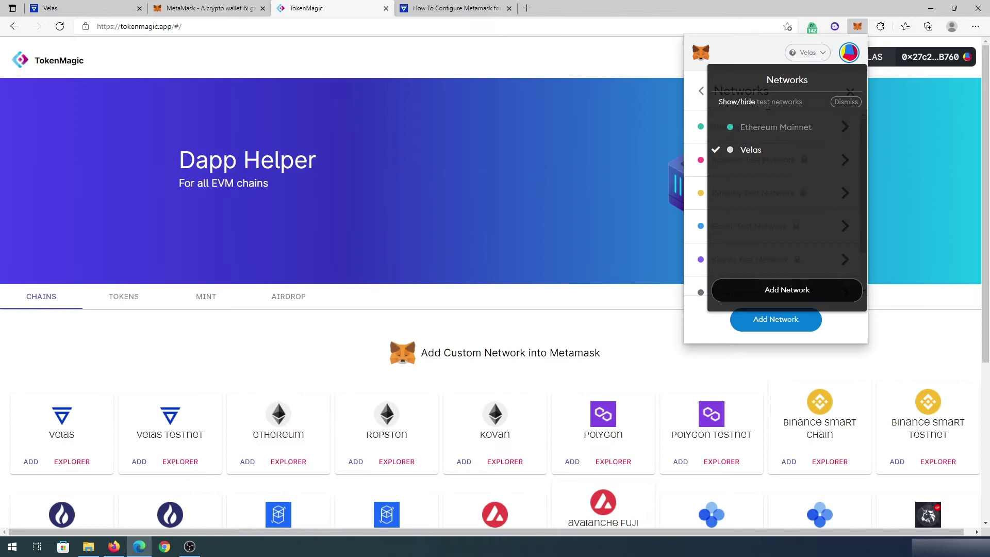
left_click(743, 149)
left_click(717, 325)
left_click(817, 190)
left_click(851, 91)
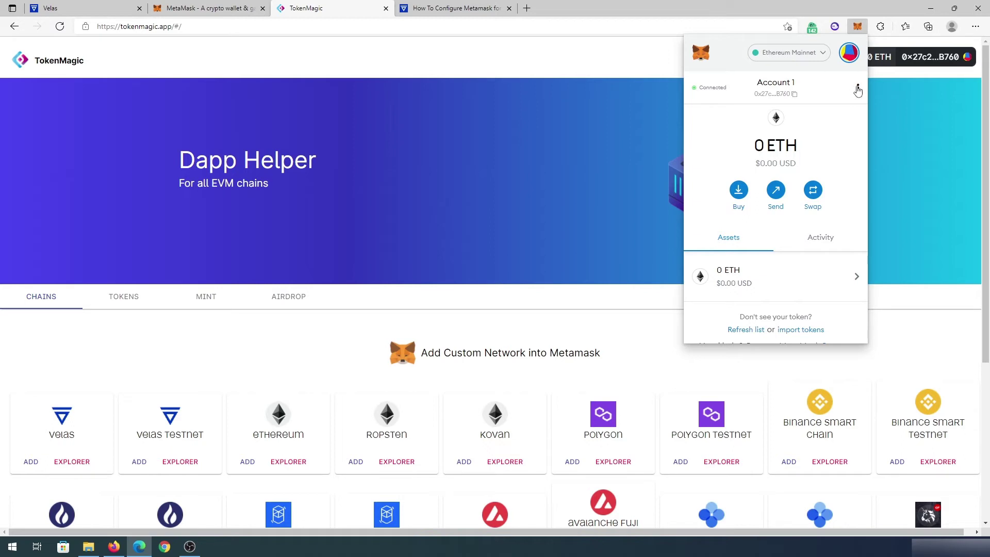
Disconnect tokenmagic.app from Account 1 via MetaMask's Connected sites list.
left_click(857, 88)
left_click(807, 184)
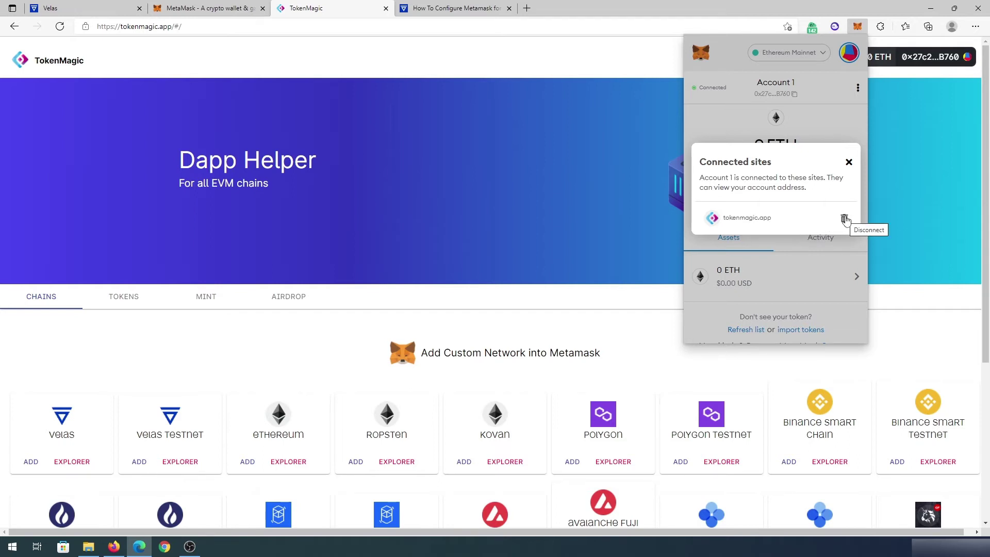
left_click(845, 220)
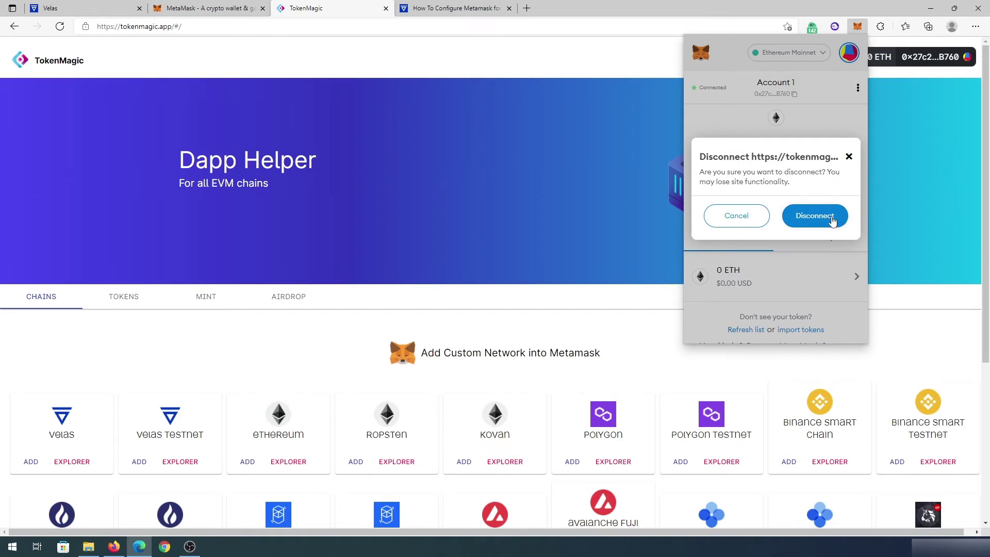
left_click(834, 218)
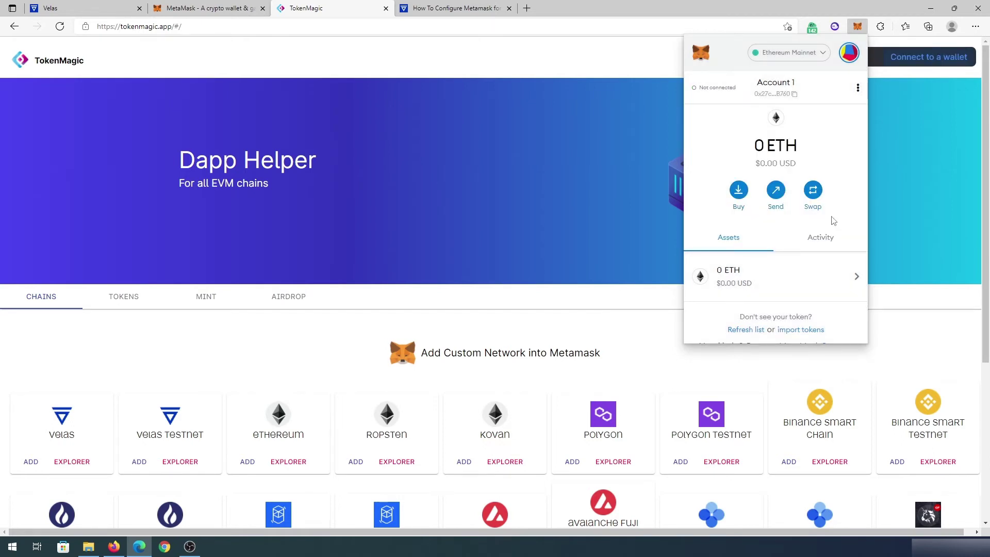
Open the Velas Support article on configuring MetaMask for the Velas Network RPC.
left_click(456, 7)
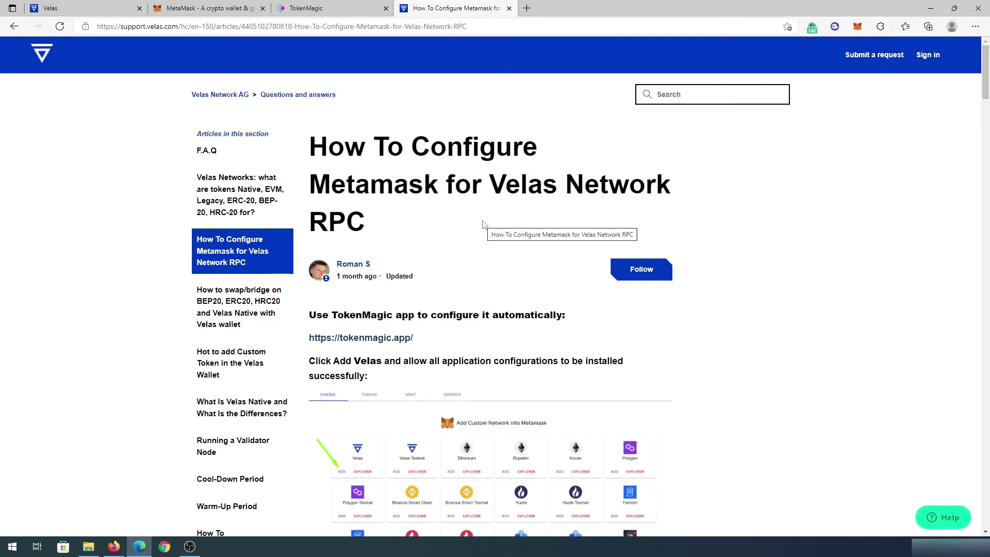
scroll(492, 221, "down", 2)
scroll(492, 220, "down", 5)
scroll(465, 217, "down", 3)
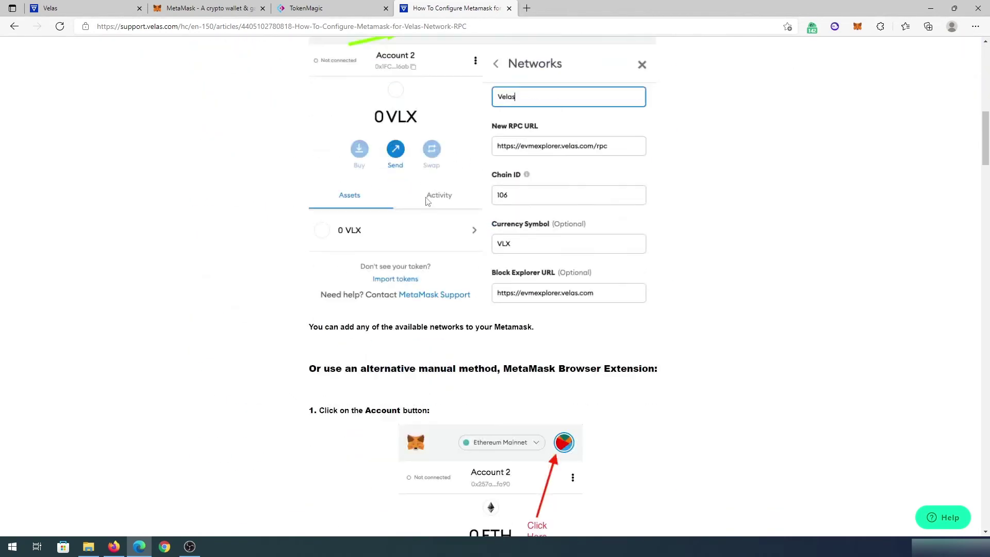
scroll(433, 208, "down", 4)
scroll(425, 201, "down", 4)
scroll(426, 202, "down", 5)
scroll(426, 201, "down", 5)
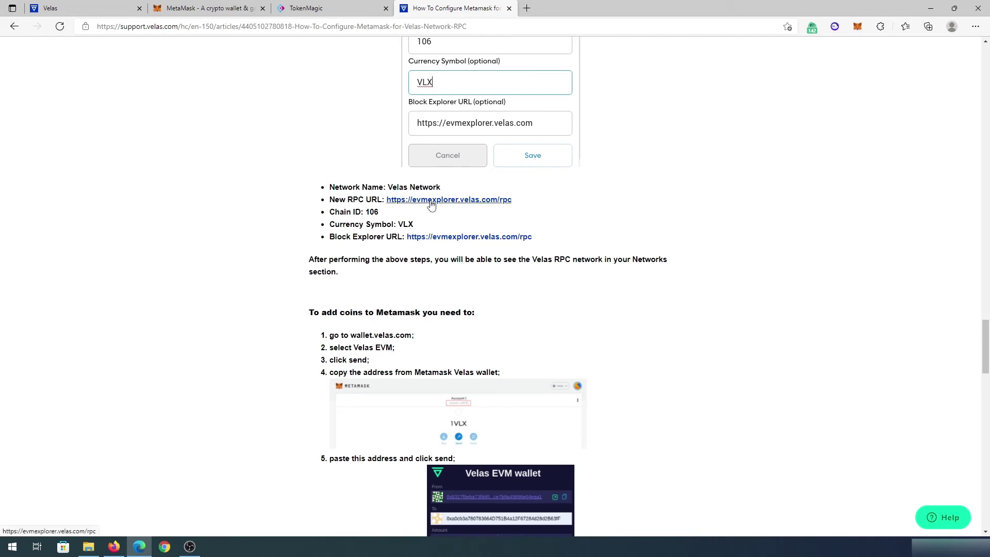
Reach MetaMask's Add Network form through Settings > Networks.
left_click(857, 28)
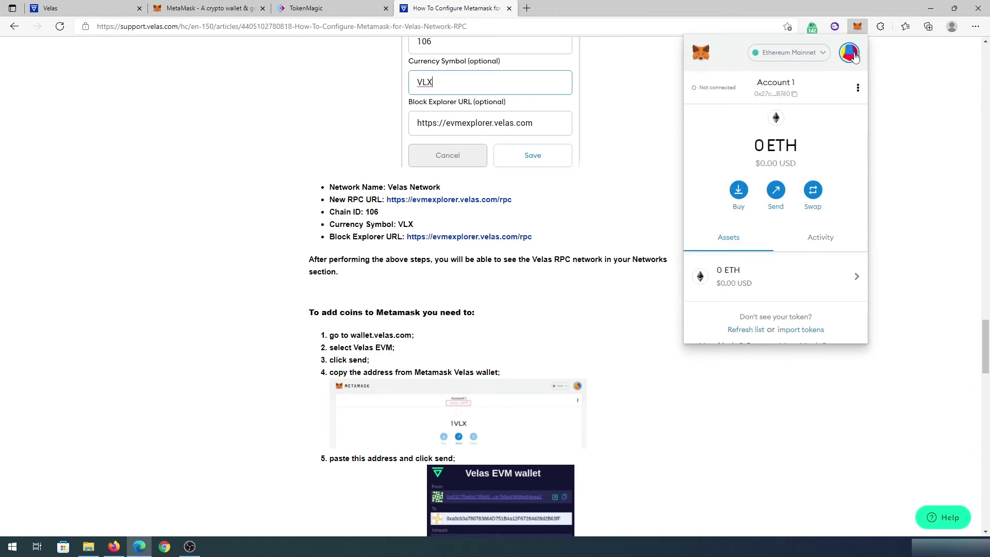
left_click(851, 53)
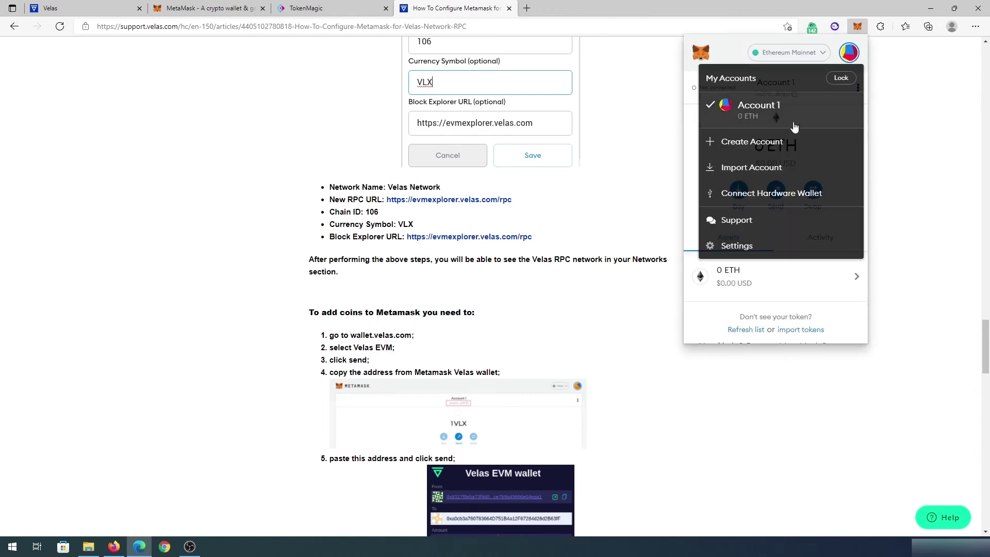
left_click(735, 247)
scroll(737, 248, "down", 3)
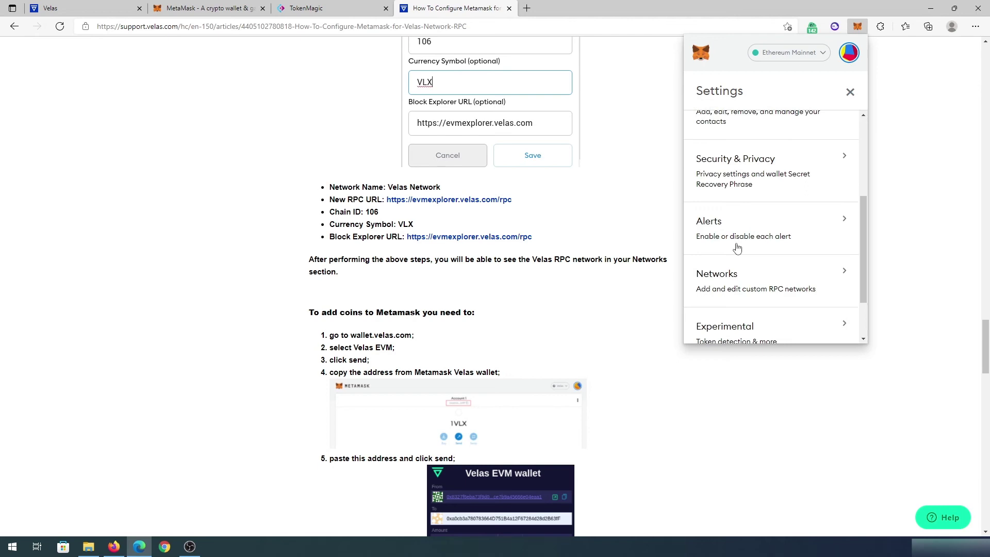
scroll(737, 240, "down", 3)
left_click(736, 235)
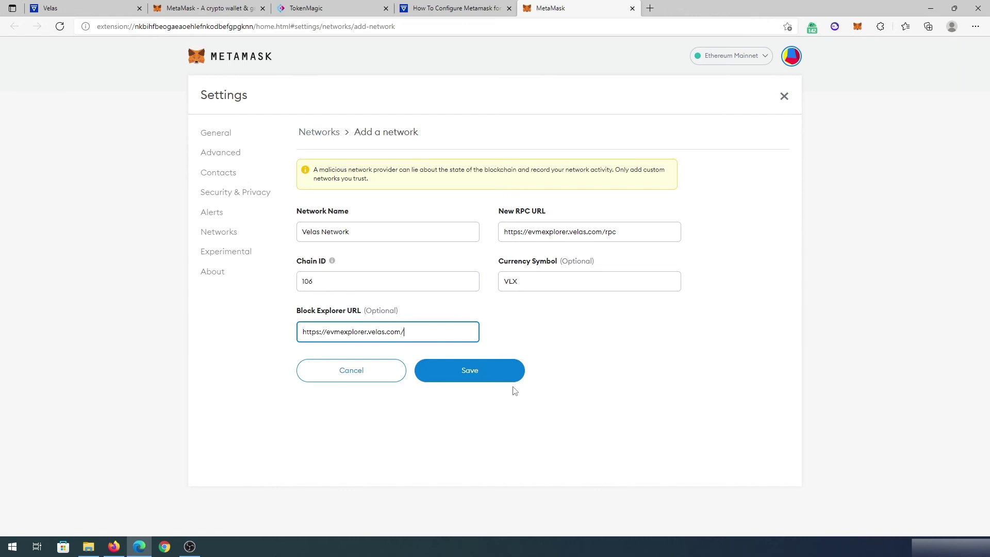
Save Velas Network with chain ID 106 and symbol VLX, making it active.
left_click(476, 374)
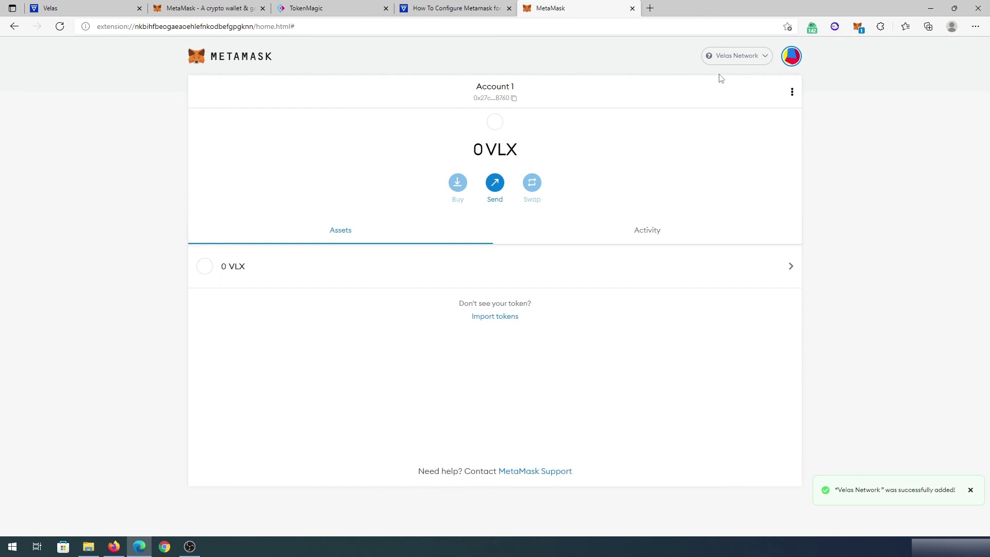
Confirm the MetaMask popup shows Velas Network selected with 0 VLX.
left_click(858, 27)
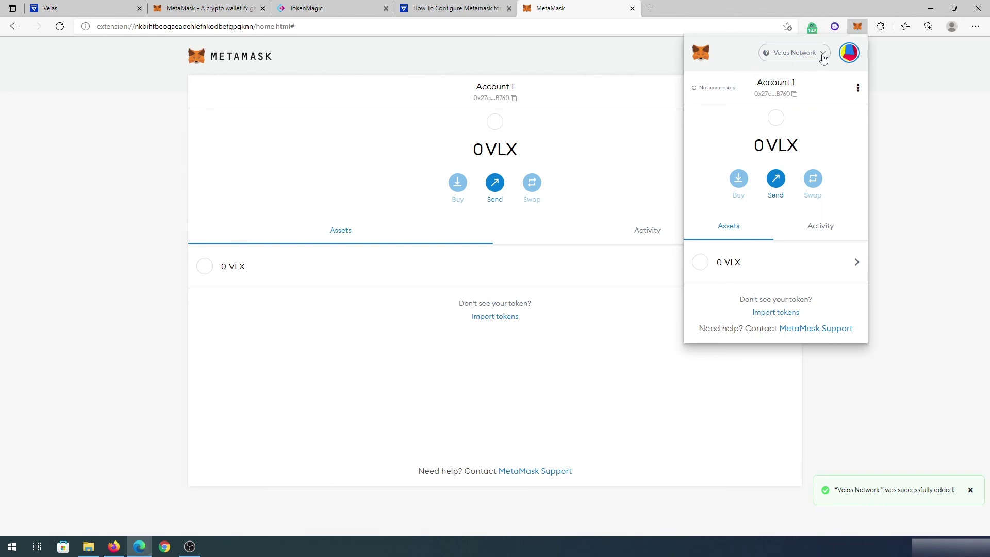
left_click(822, 53)
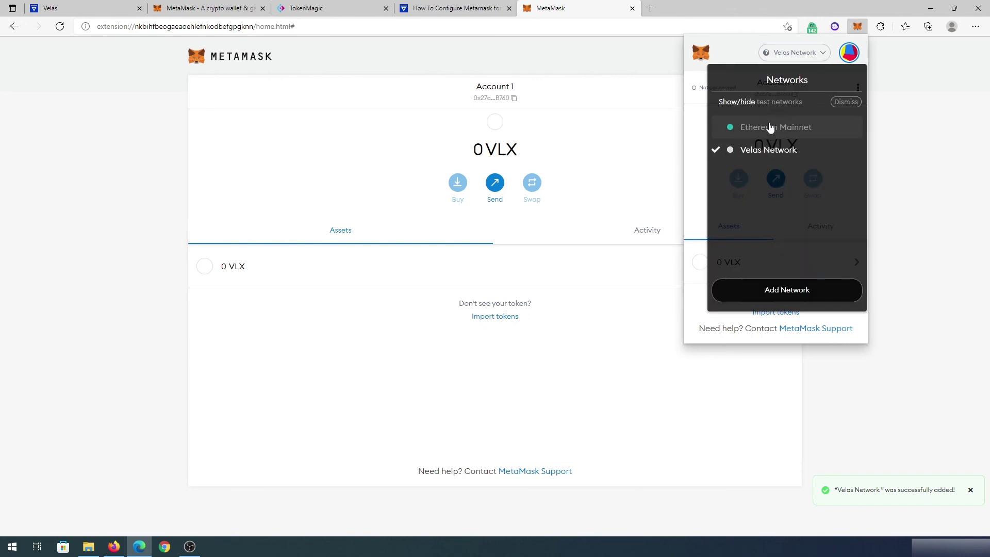
left_click(821, 54)
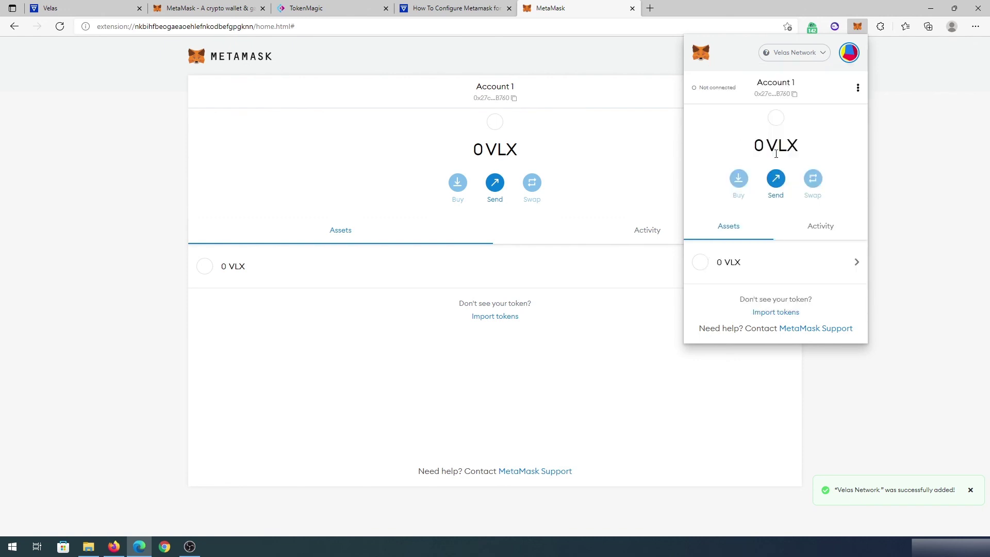